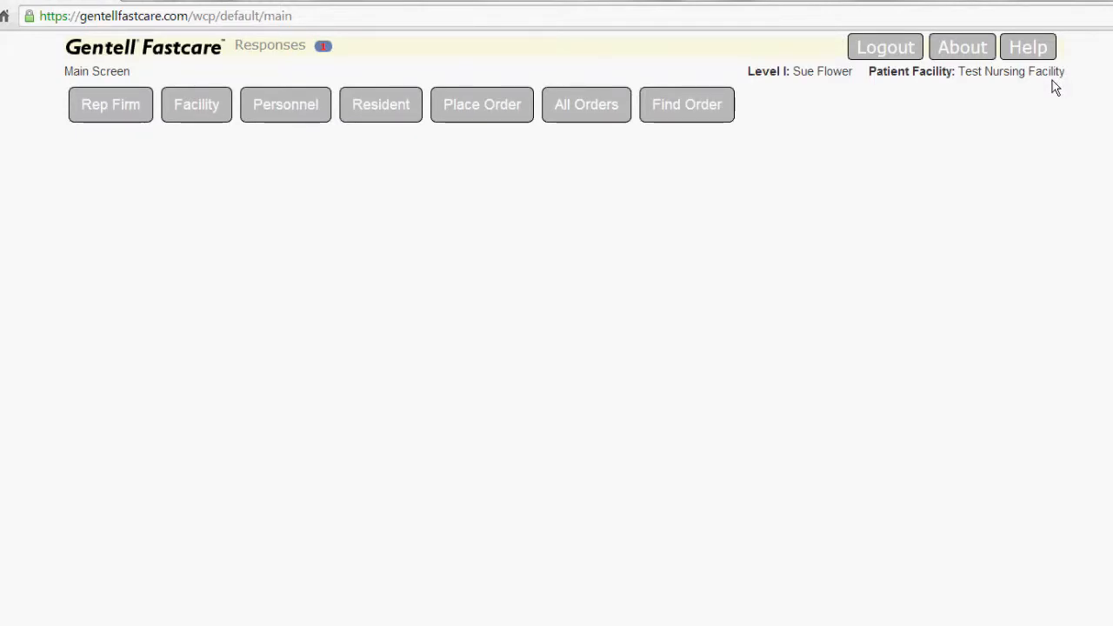
# - Open the facility's details and review its edit form from the facility type to the last day of the week
pyautogui.click(207, 110)
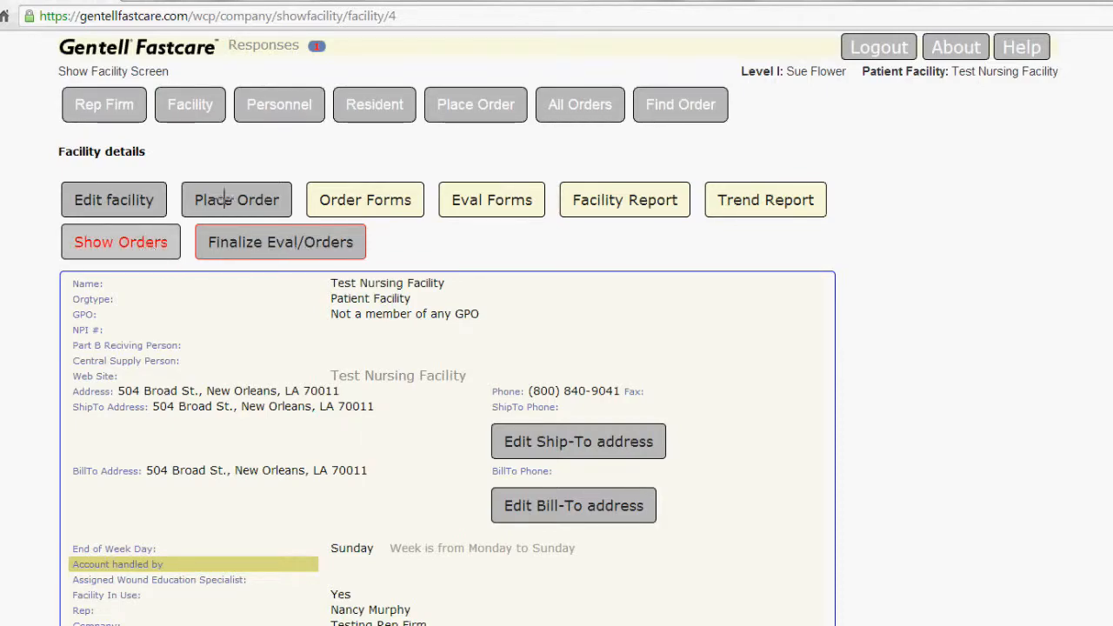
pyautogui.click(110, 209)
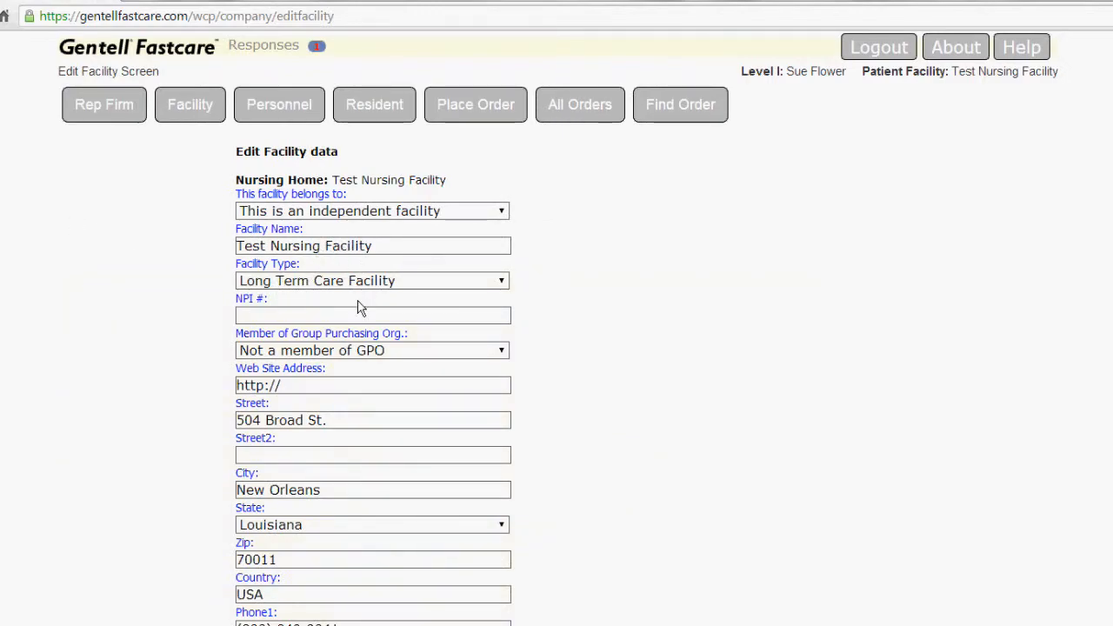
pyautogui.scroll(-3, 361, 308)
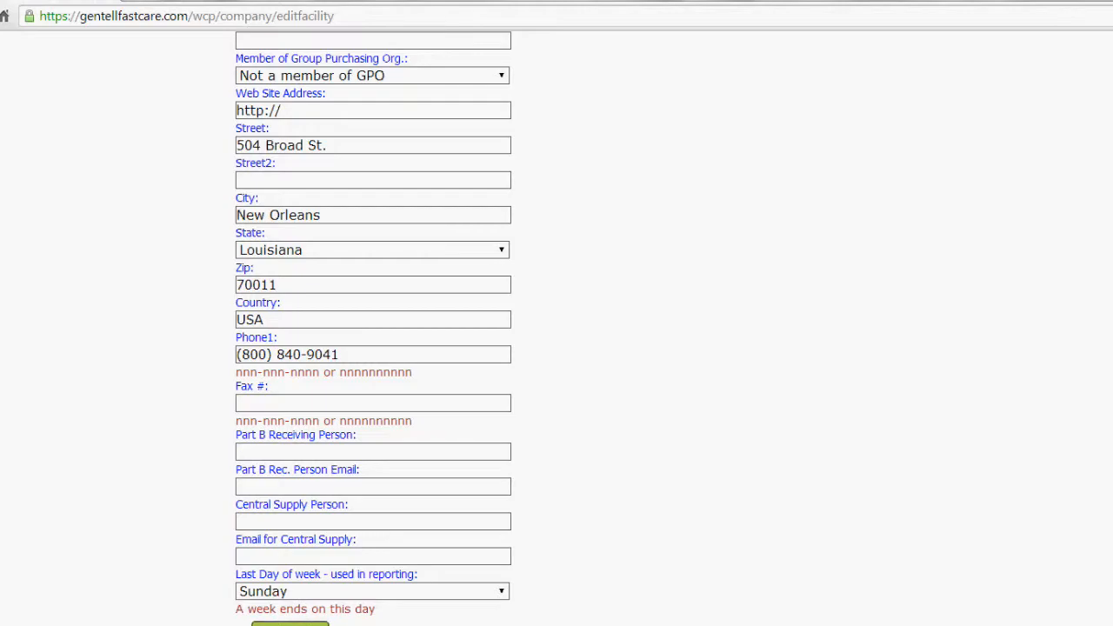
pyautogui.click(290, 623)
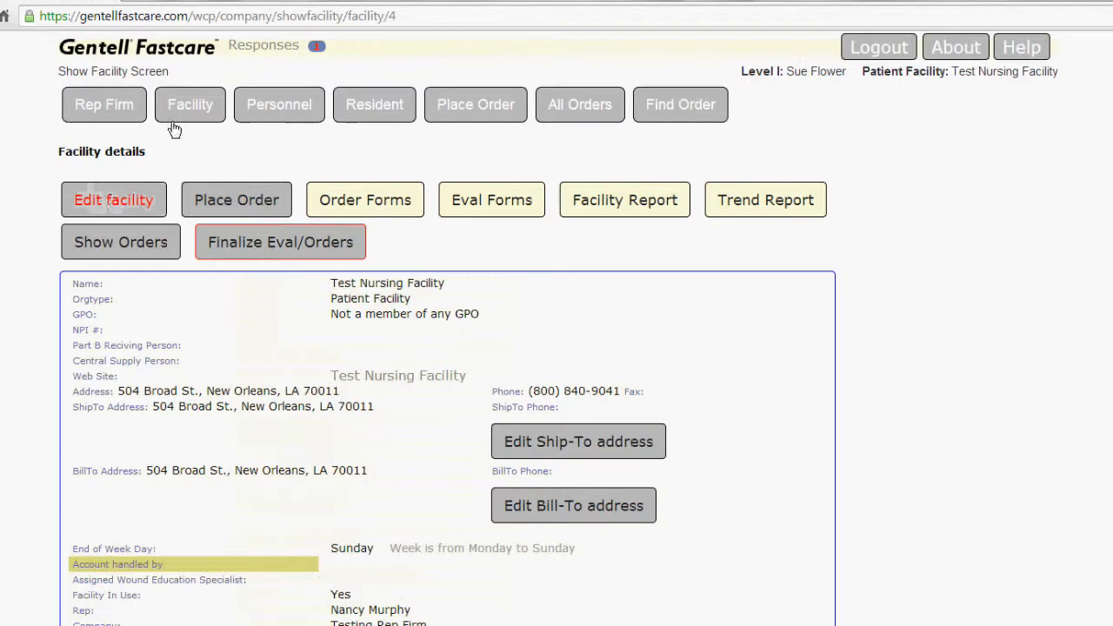
# - Open the facility's personnel list and read the help article on adding or editing personnel
pyautogui.click(276, 105)
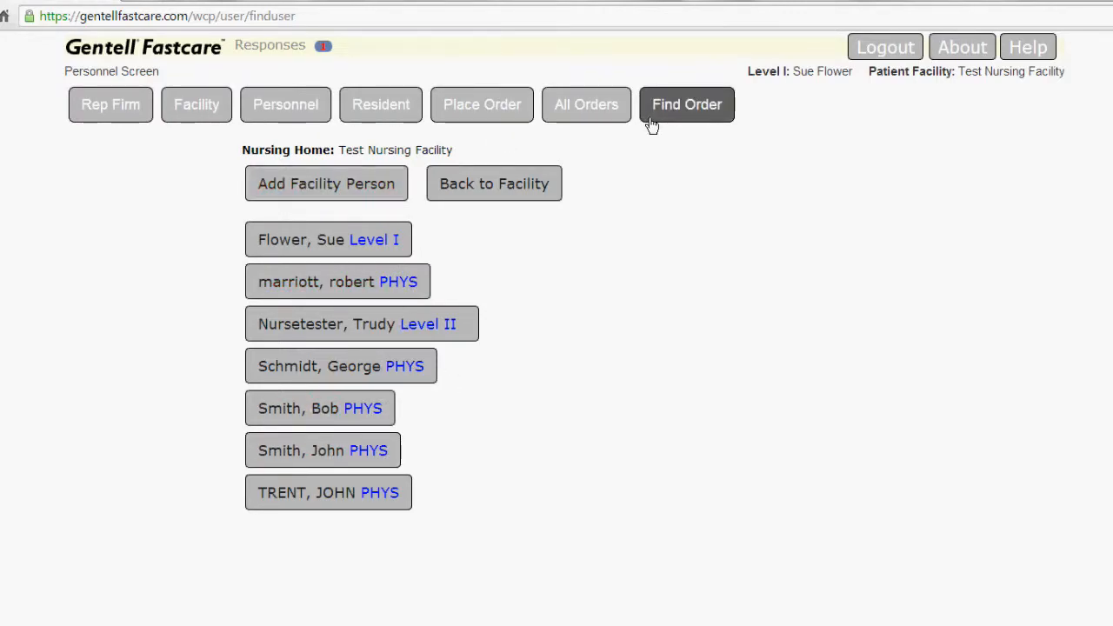
pyautogui.click(1024, 50)
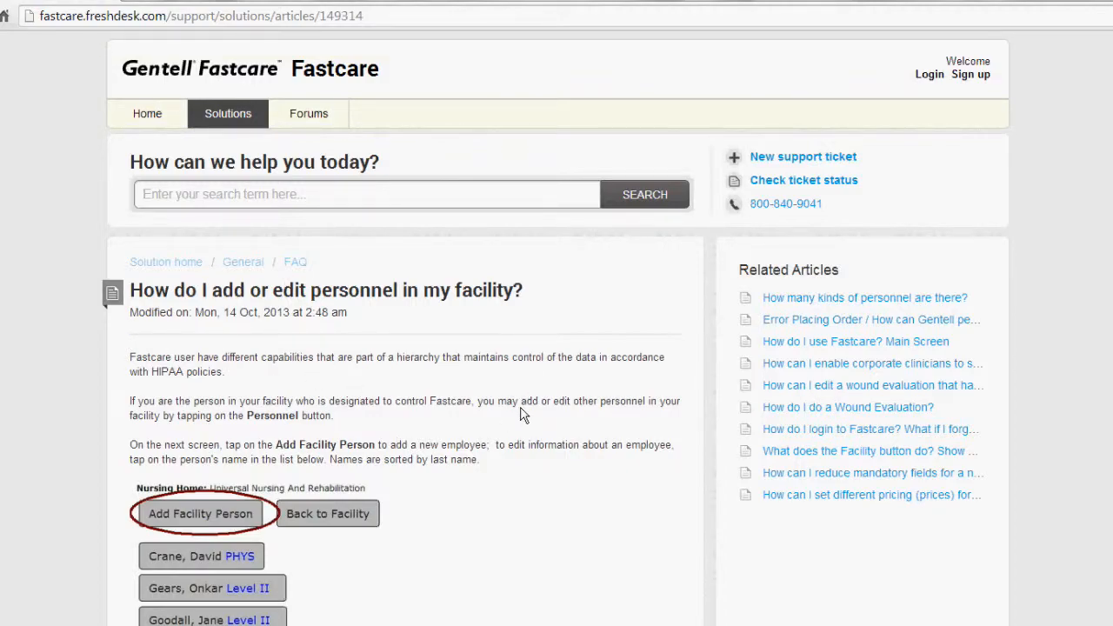
pyautogui.scroll(-3, 304, 455)
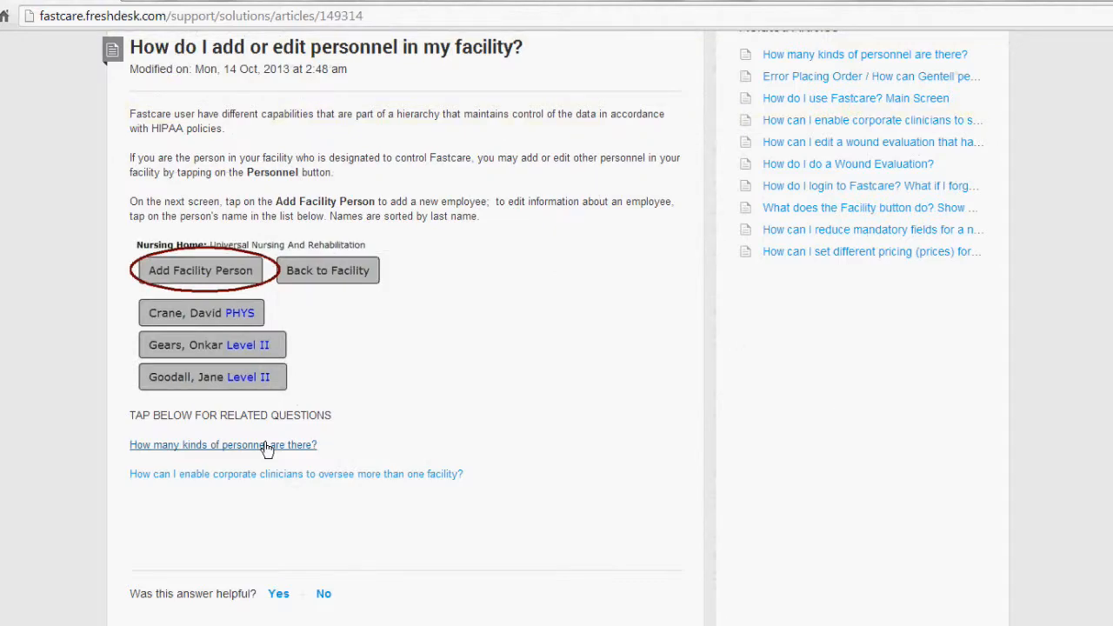
# - Read the related help article "How many kinds of personnel are there?" and return to the facility's personnel list
pyautogui.click(267, 445)
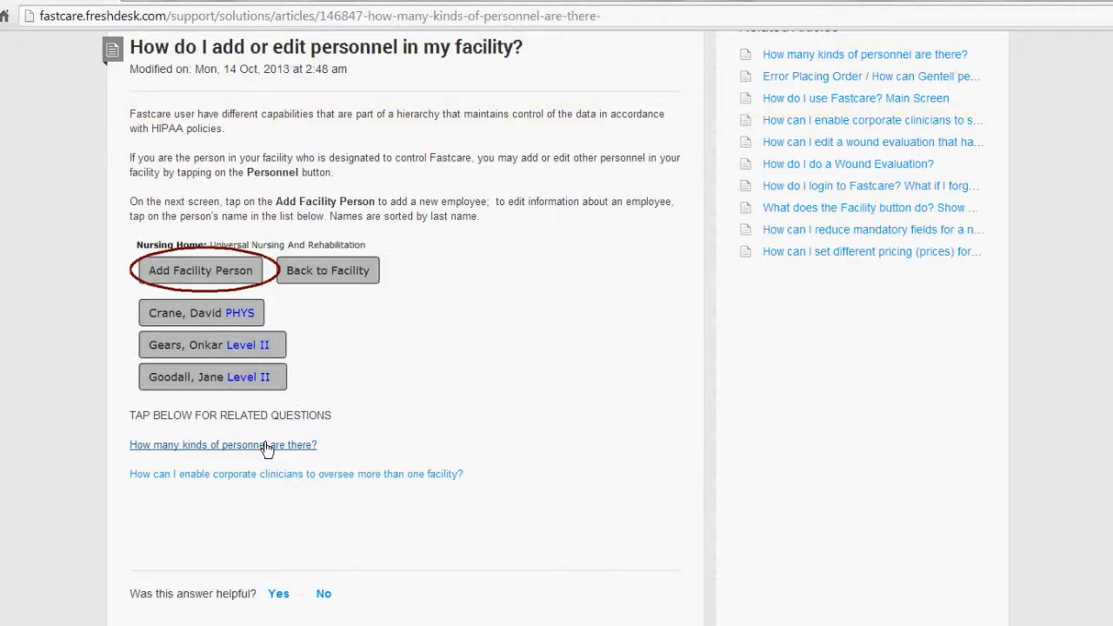
pyautogui.scroll(-2, 233, 529)
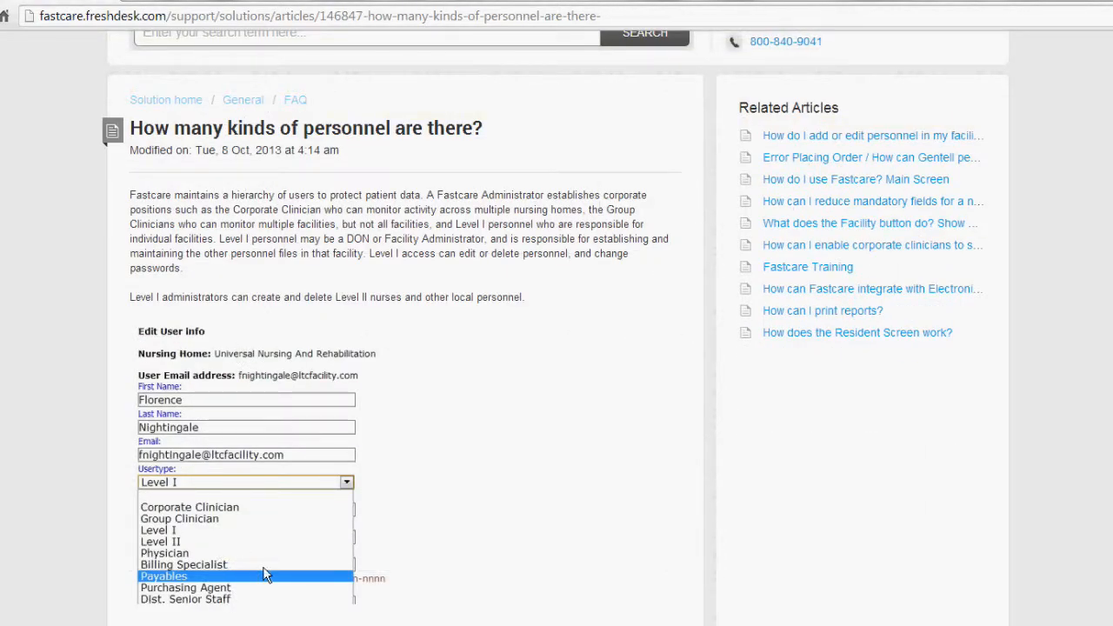
pyautogui.scroll(1, 265, 569)
pyautogui.scroll(1, 265, 569)
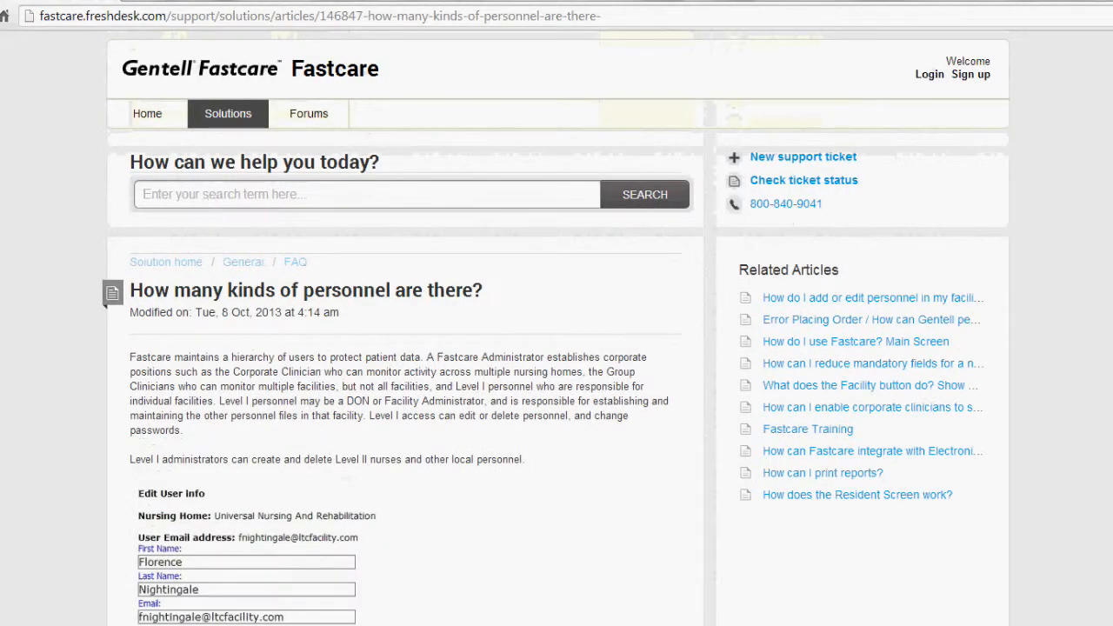
pyautogui.hotkey('alt', 'Left')
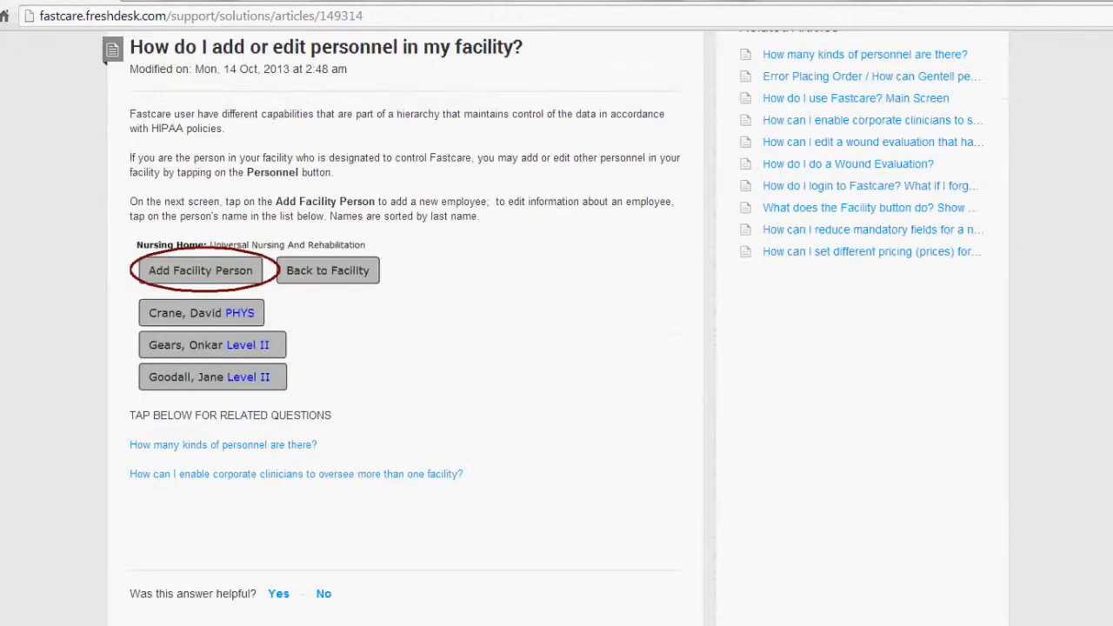
pyautogui.hotkey('alt', 'Left')
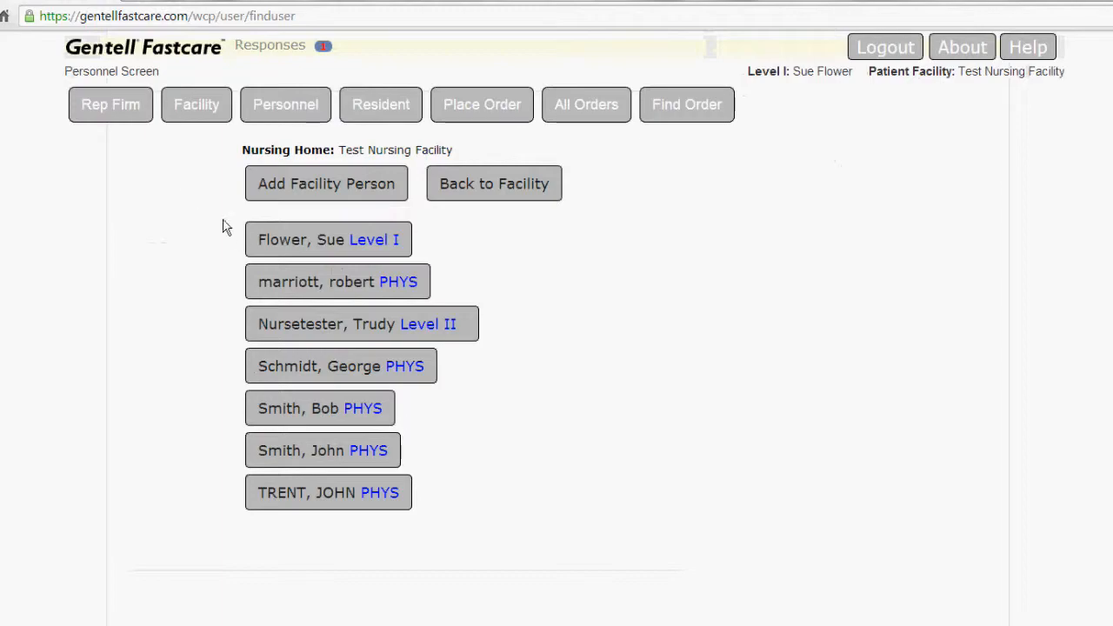
# - Review the blank form for adding a facility person and go back to the personnel list without filling it in
pyautogui.click(373, 189)
pyautogui.scroll(-1, 355, 504)
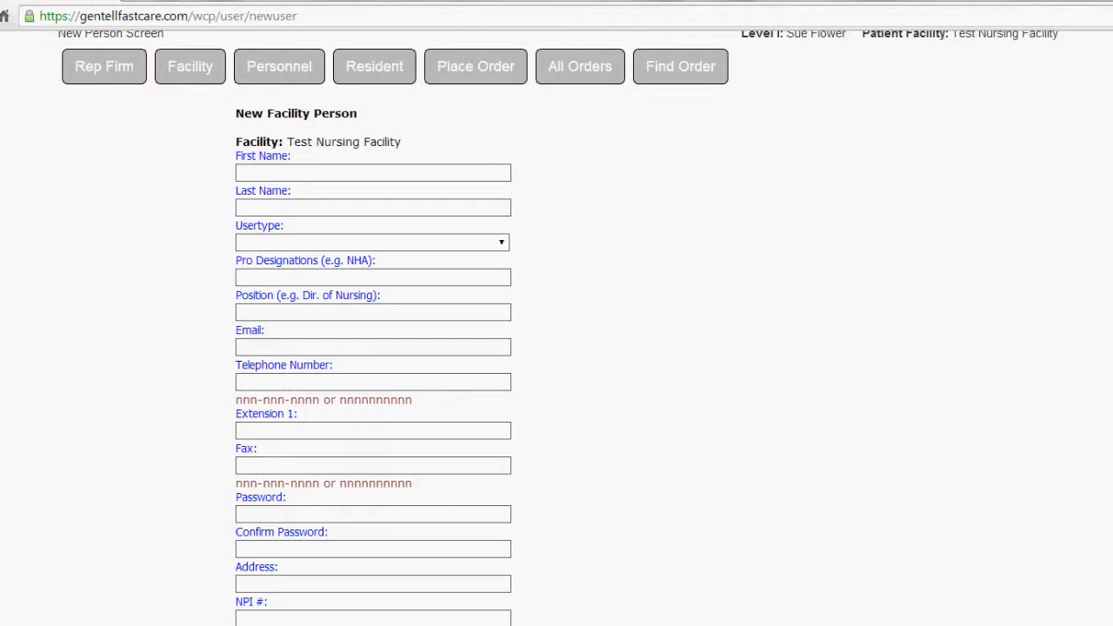
pyautogui.click(279, 66)
# - Browse the facility's open residents and open the record of the second resident listed
pyautogui.click(381, 106)
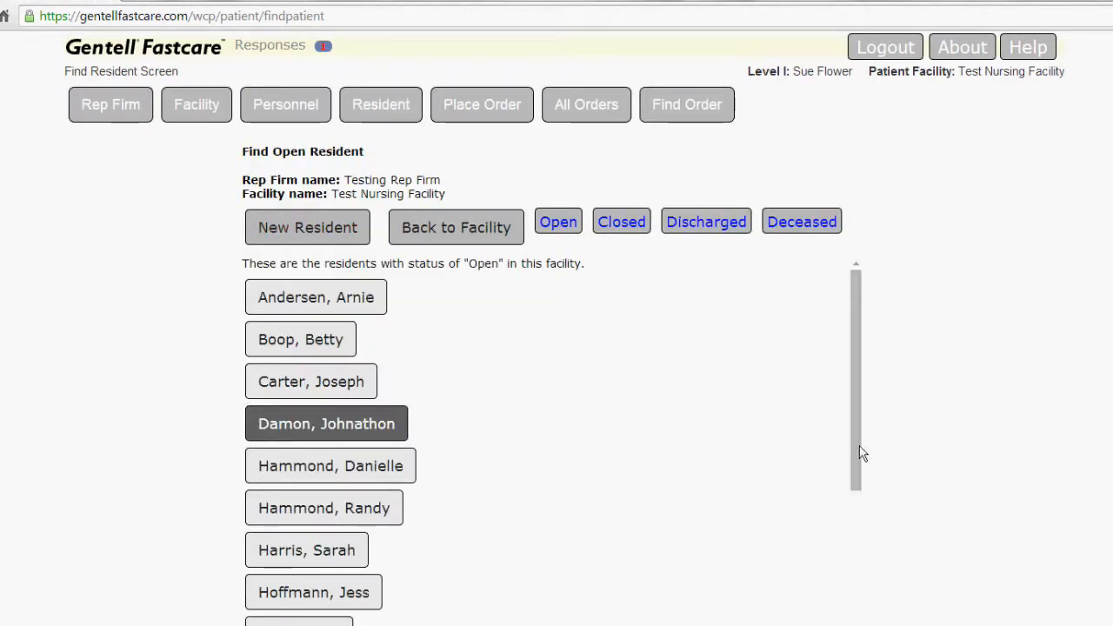
pyautogui.scroll(-3, 852, 452)
pyautogui.scroll(3, 852, 452)
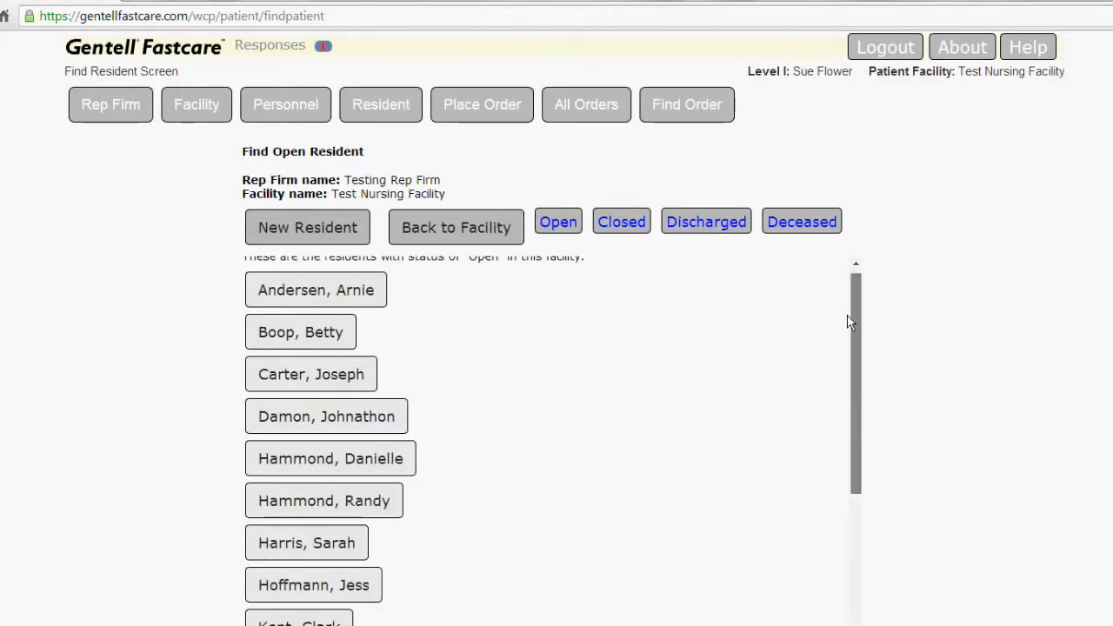
pyautogui.click(279, 341)
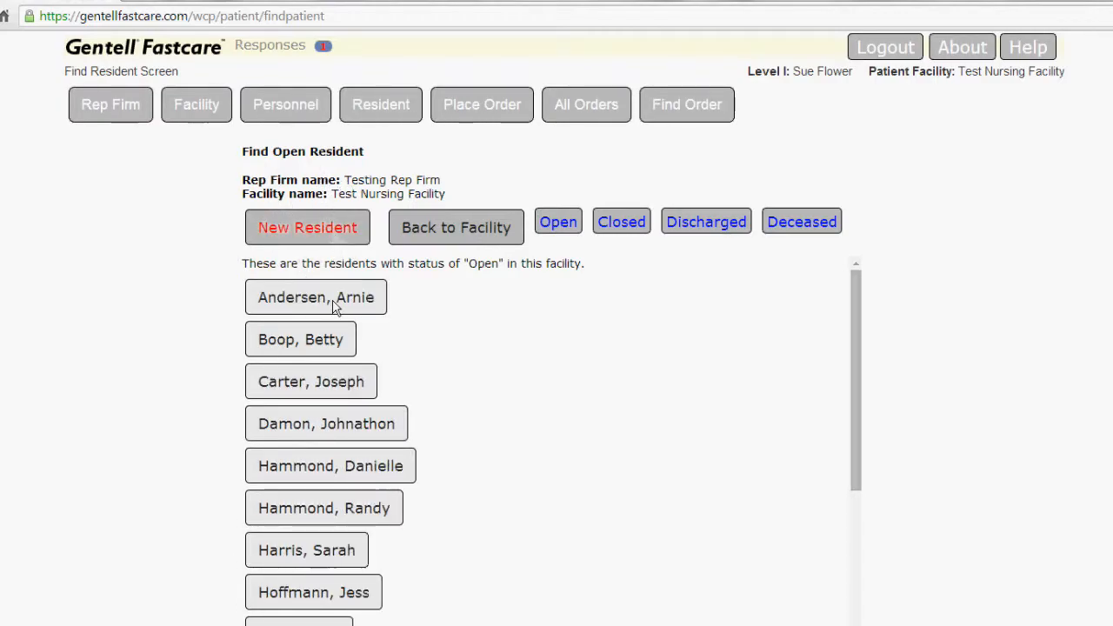
pyautogui.click(316, 343)
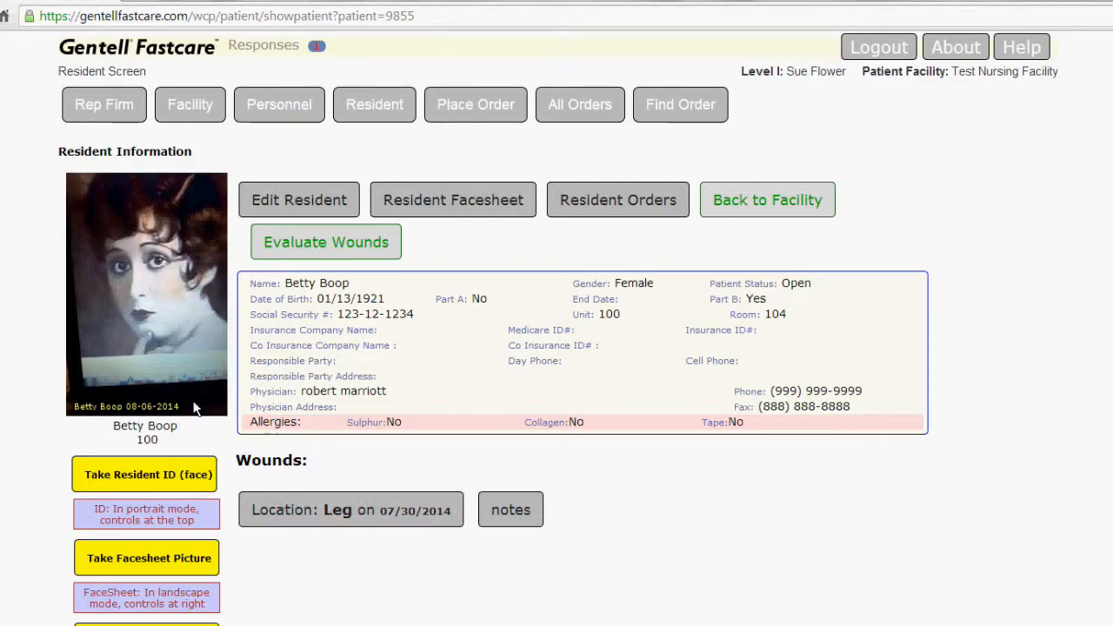
# - Examine the resident's edit form, covering personal data, billing, physician and allergies, and return to the resident record without saving
pyautogui.click(307, 202)
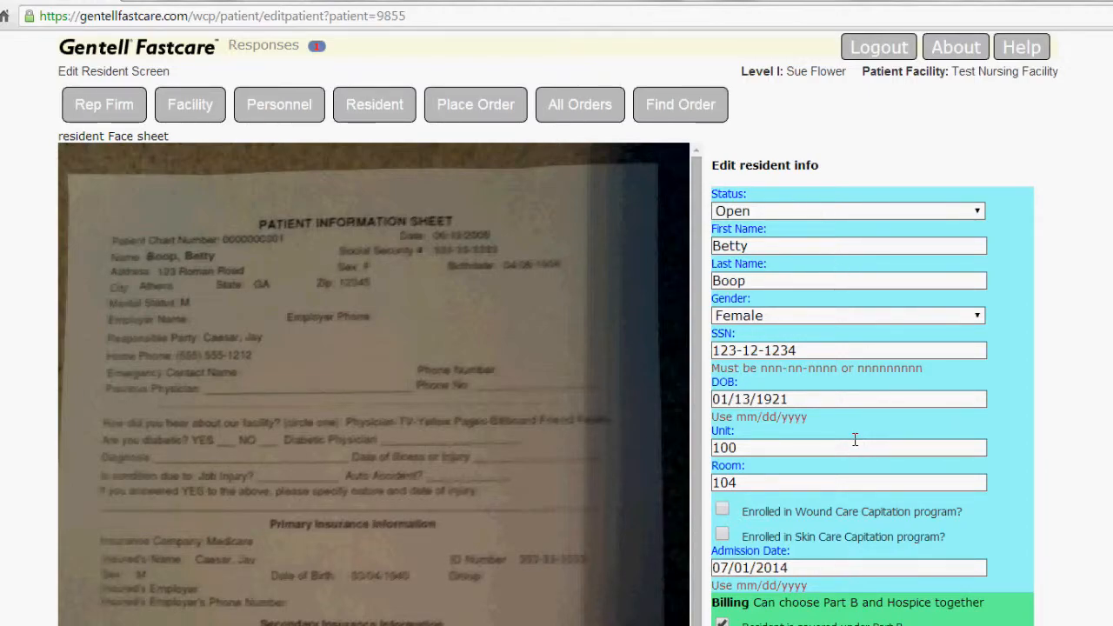
pyautogui.scroll(-2, 855, 440)
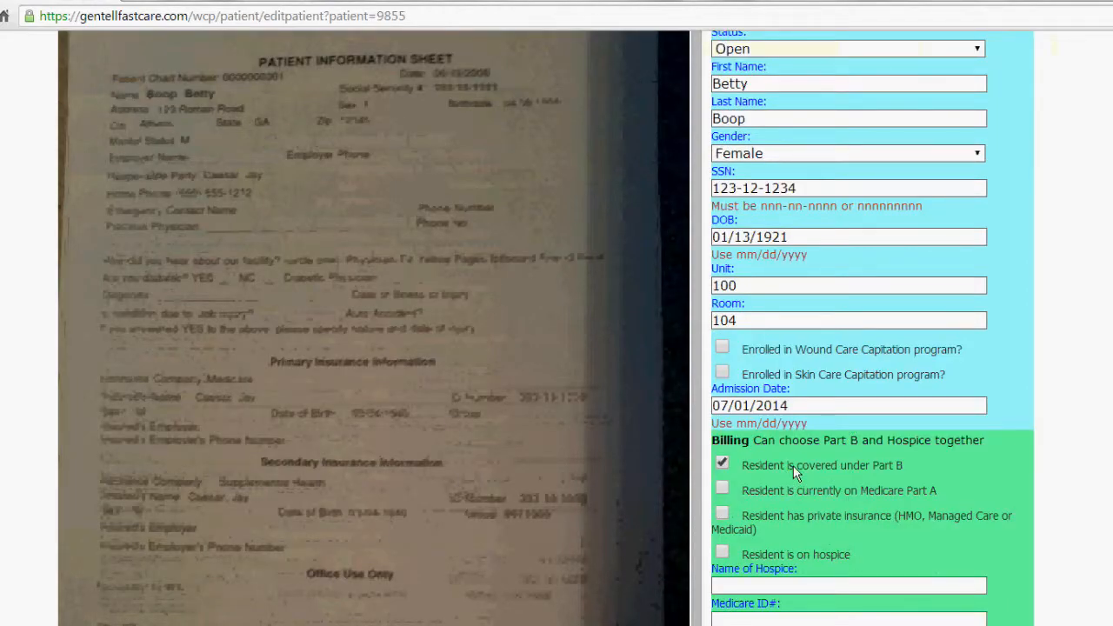
pyautogui.scroll(-5, 793, 465)
pyautogui.scroll(-2, 807, 470)
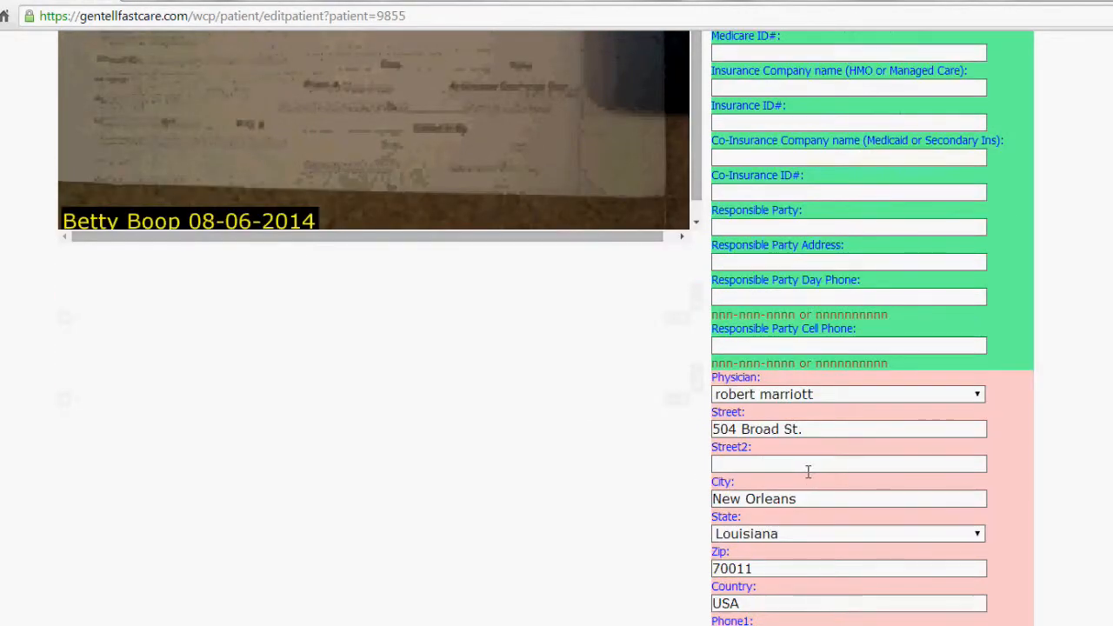
pyautogui.scroll(-2, 805, 472)
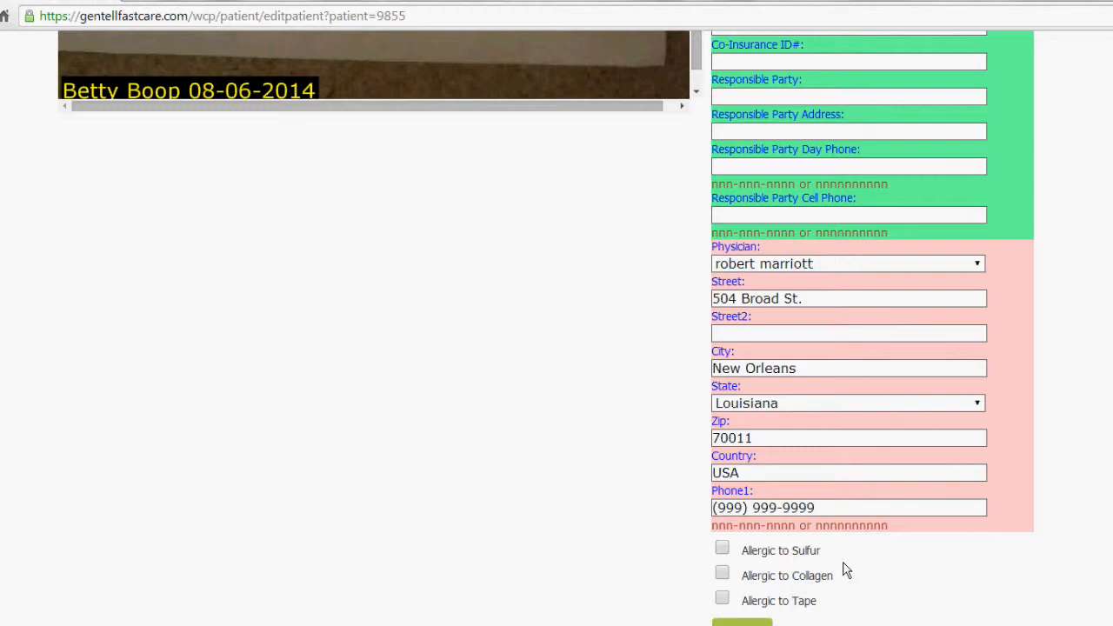
pyautogui.scroll(5, 852, 383)
pyautogui.scroll(5, 878, 384)
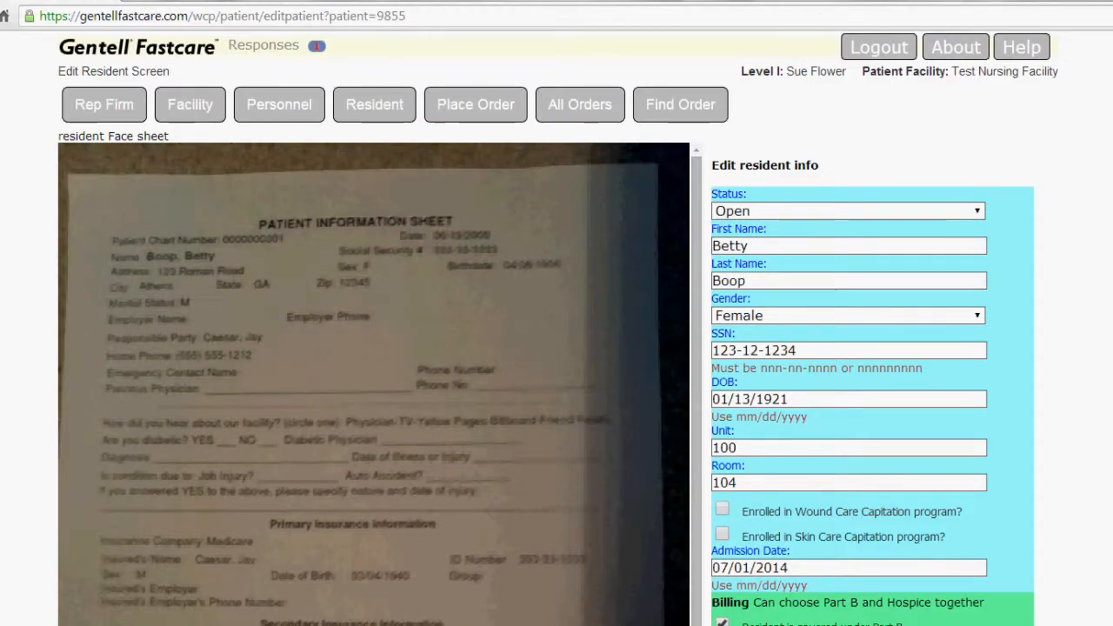
pyautogui.hotkey('alt', 'Left')
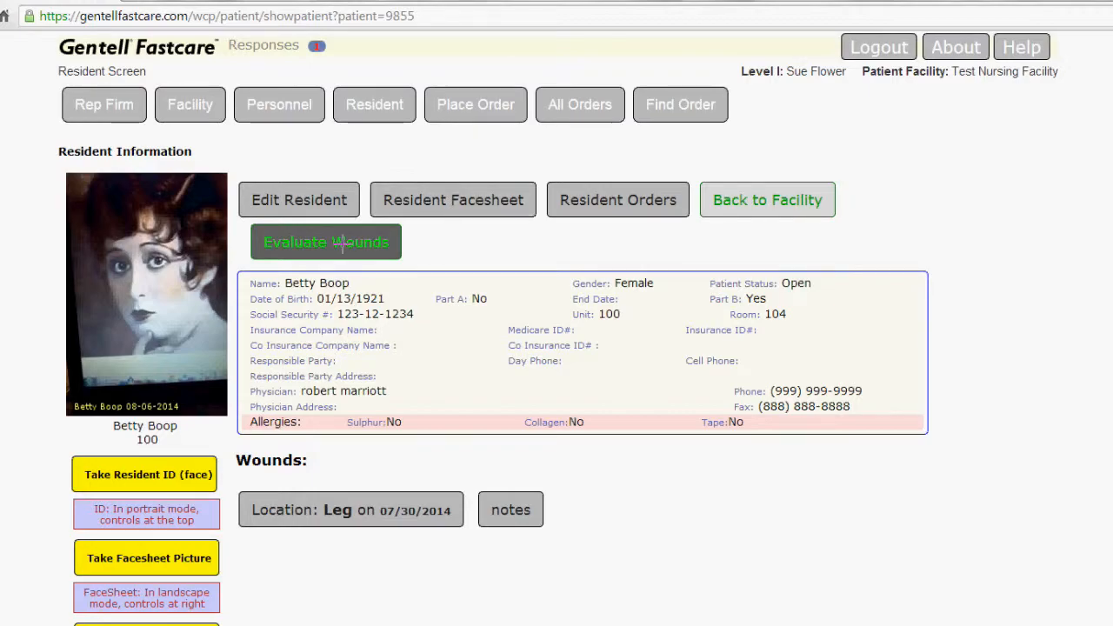
# - Open the resident's leg wound evaluation and view its wound picture enlarged
pyautogui.click(368, 519)
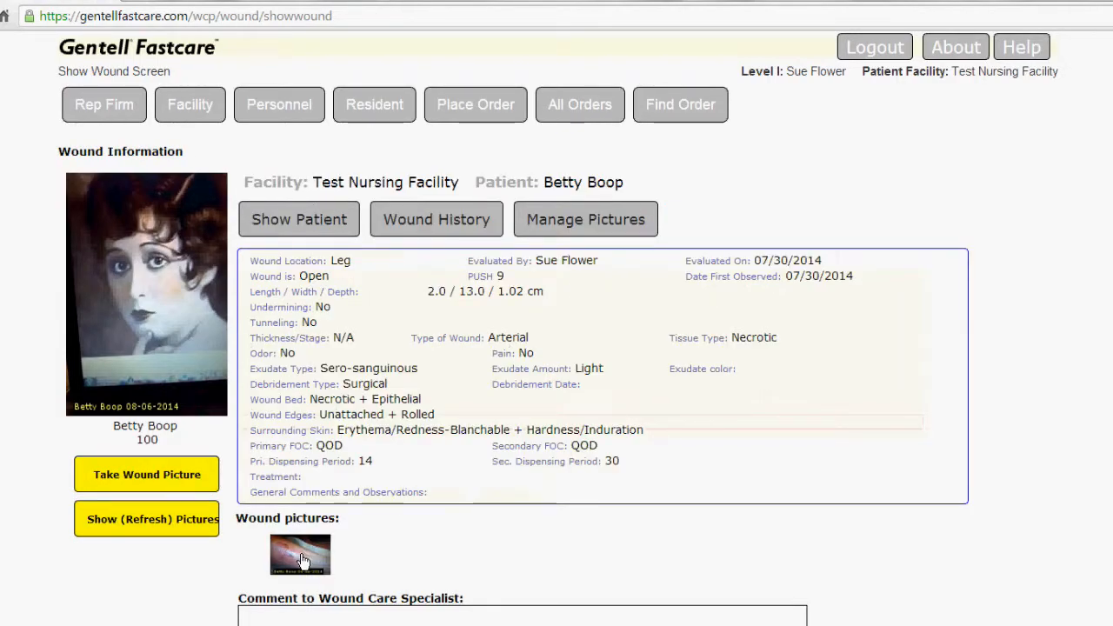
pyautogui.click(306, 564)
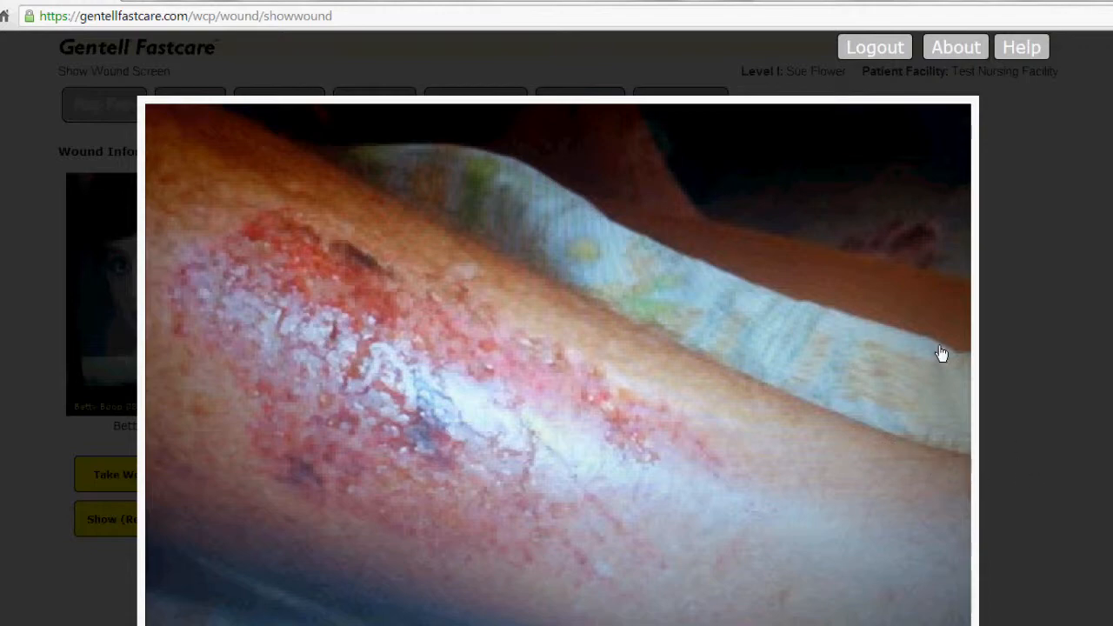
pyautogui.click(705, 61)
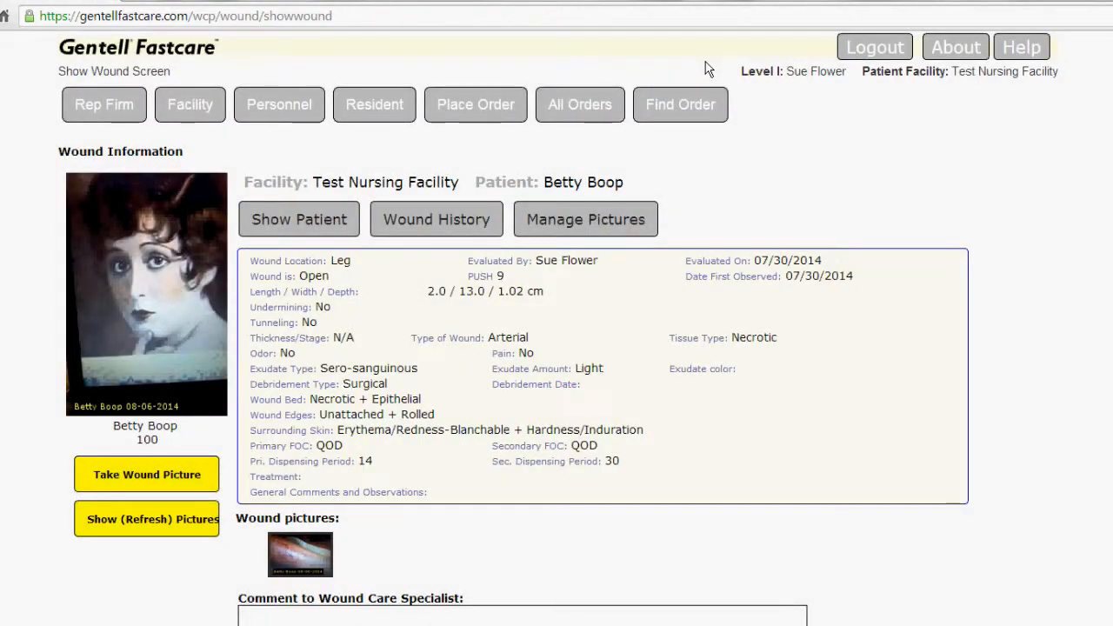
pyautogui.click(287, 551)
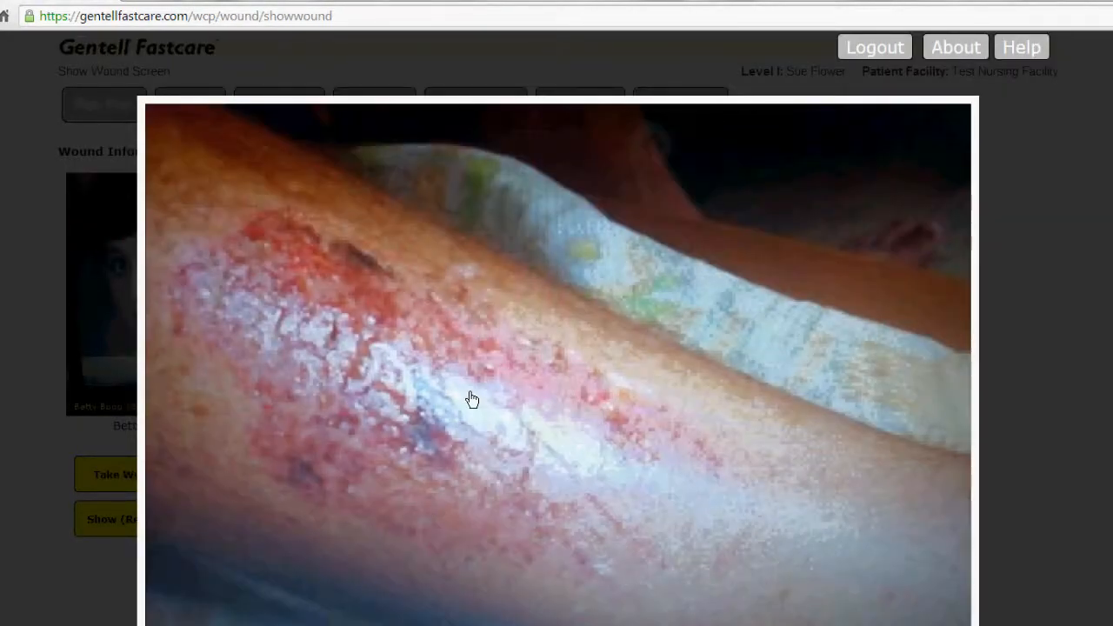
pyautogui.click(625, 59)
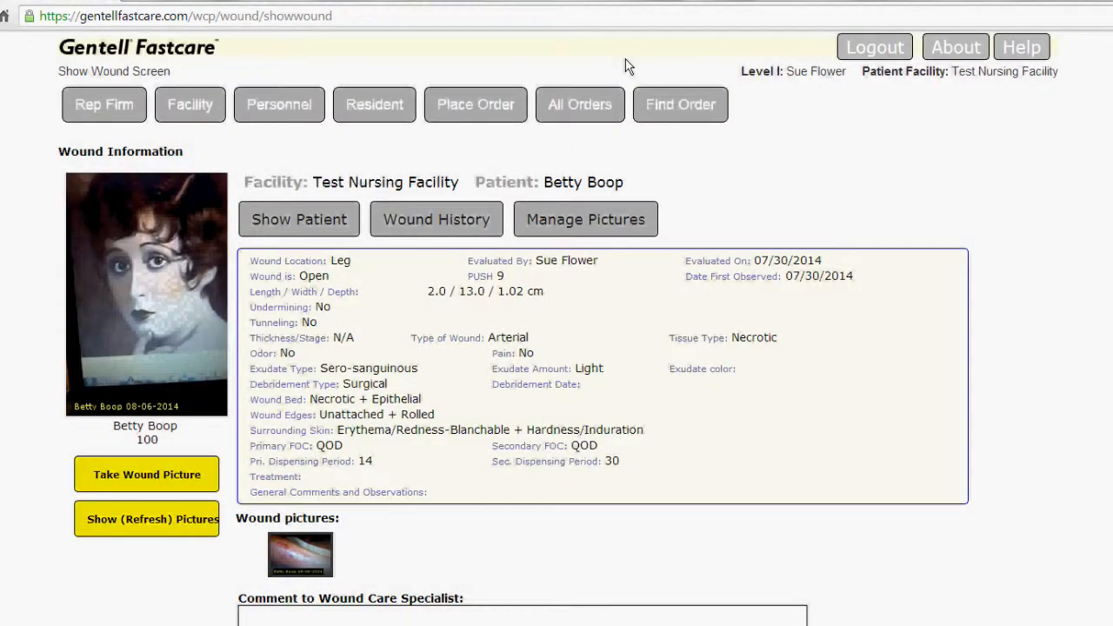
# - Enter the test comment "hhhh" to the wound care specialist and clear it again
pyautogui.scroll(-1, 313, 569)
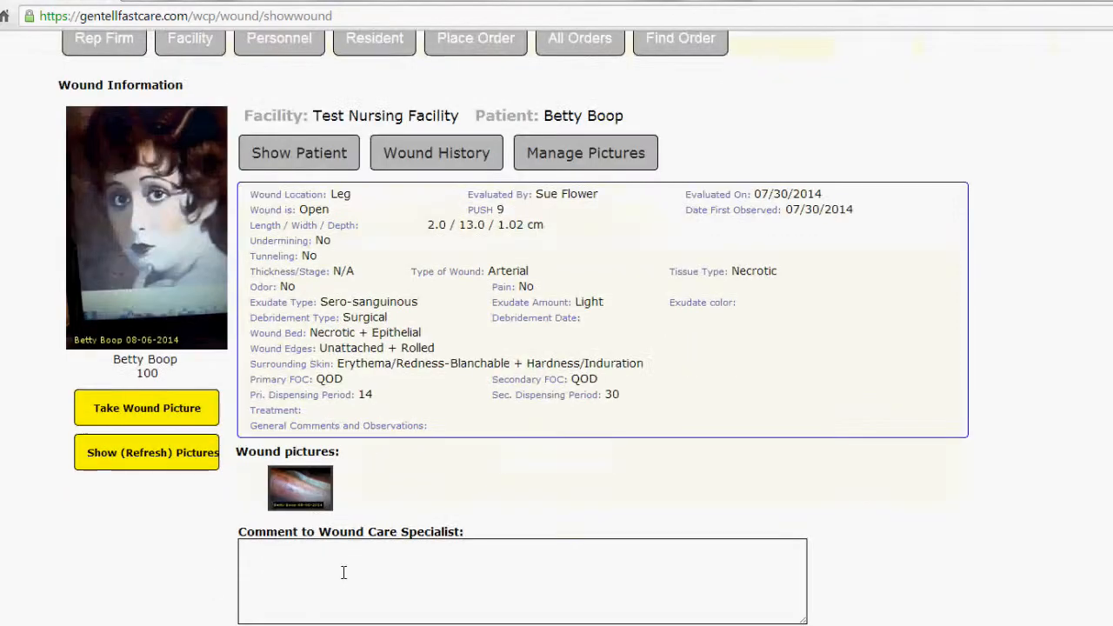
pyautogui.click(277, 562)
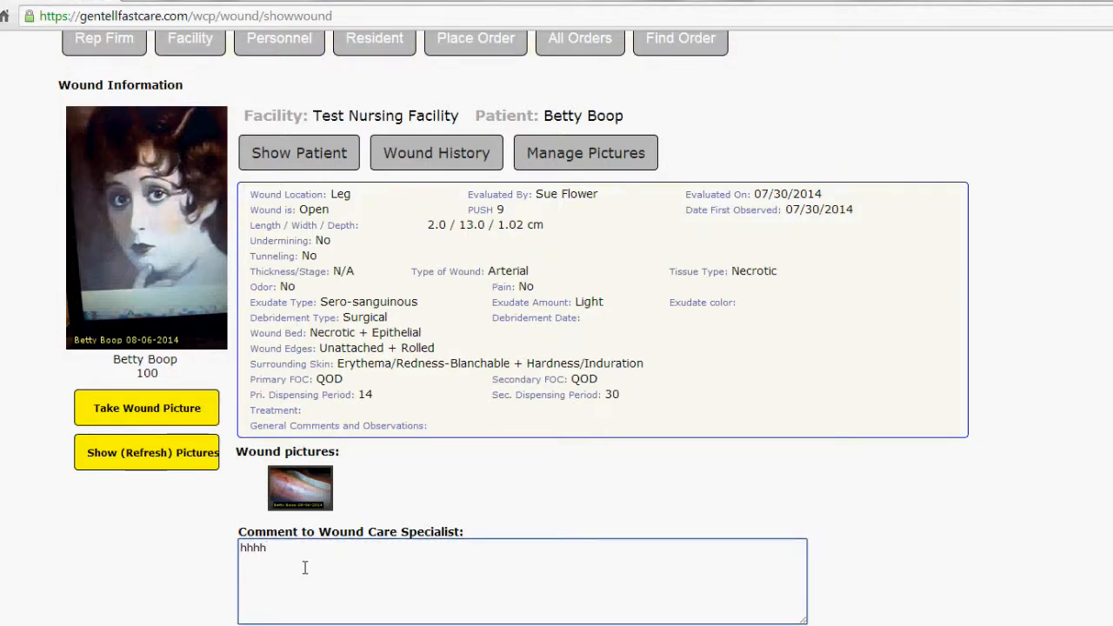
pyautogui.press('BackSpace')
pyautogui.press('BackSpace')
pyautogui.press('BackSpace')
pyautogui.scroll(1, 483, 360)
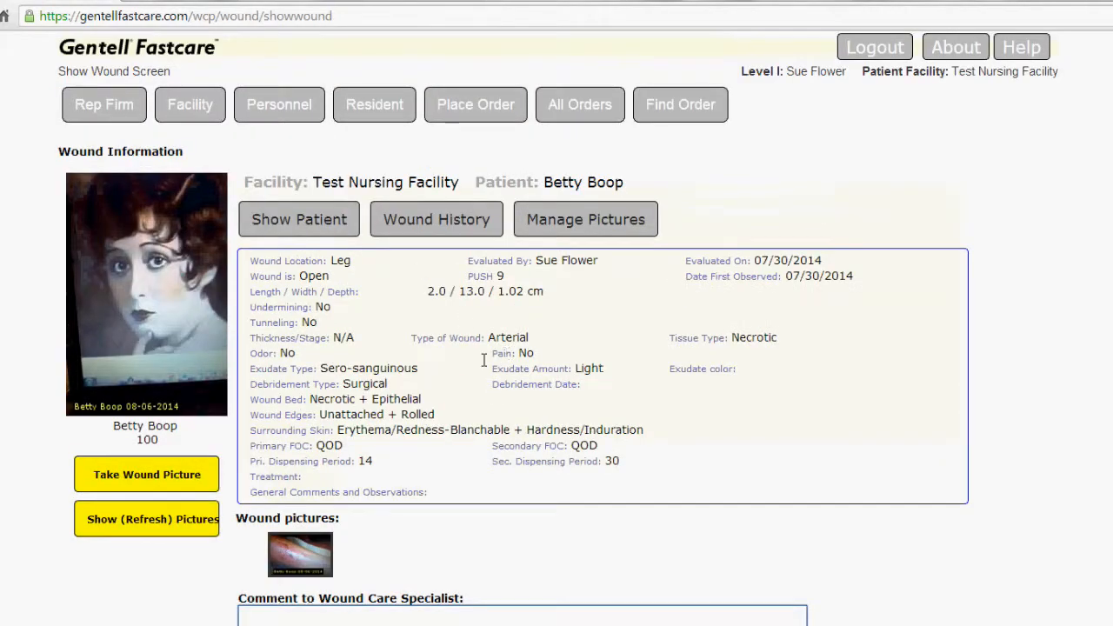
# - View the leg wound's history, and try selecting its picture for deletion before returning to the wound record without deleting it
pyautogui.click(460, 220)
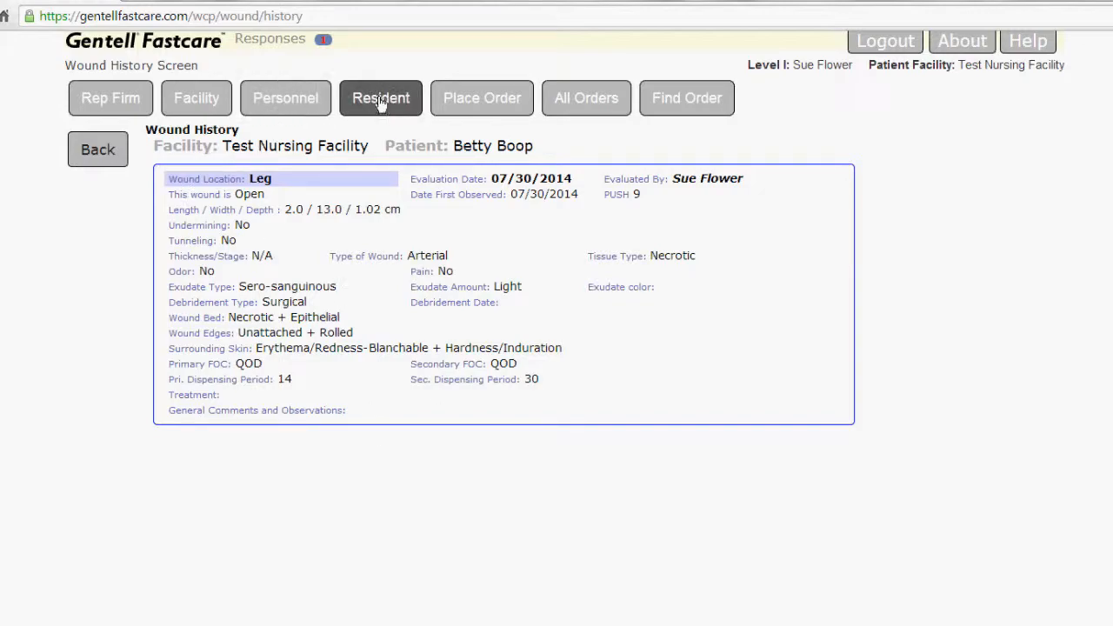
pyautogui.hotkey('alt', 'Left')
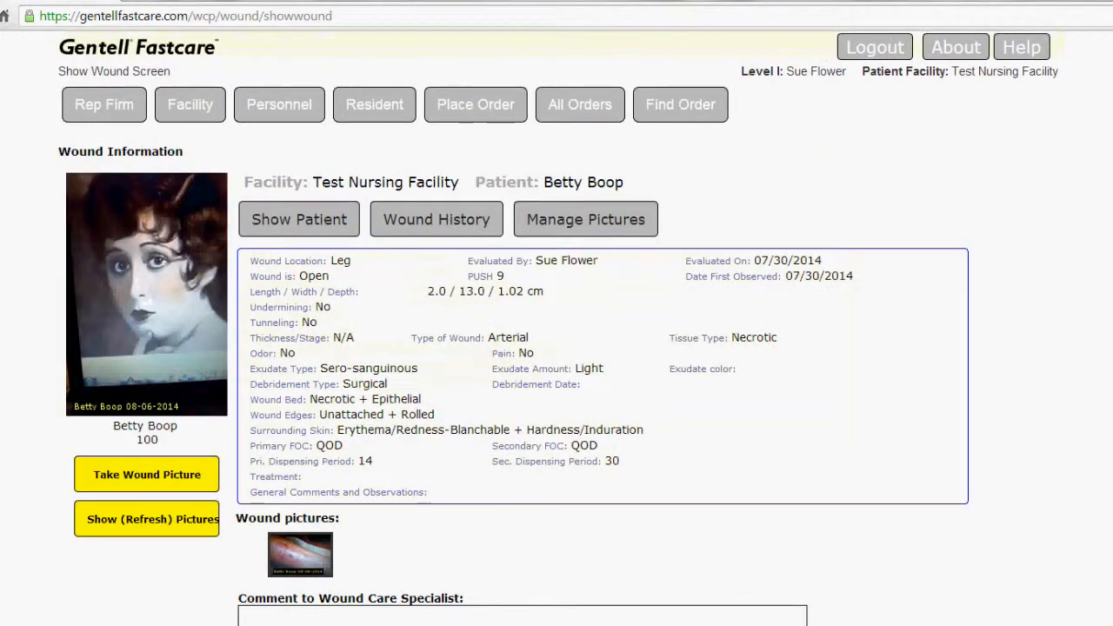
pyautogui.click(598, 222)
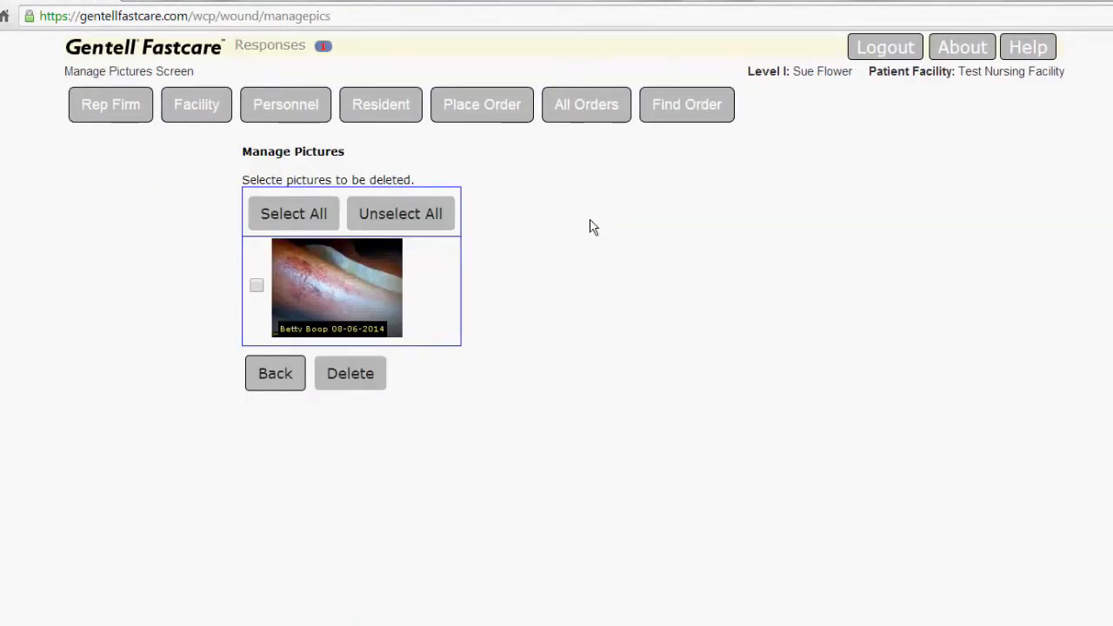
pyautogui.click(254, 283)
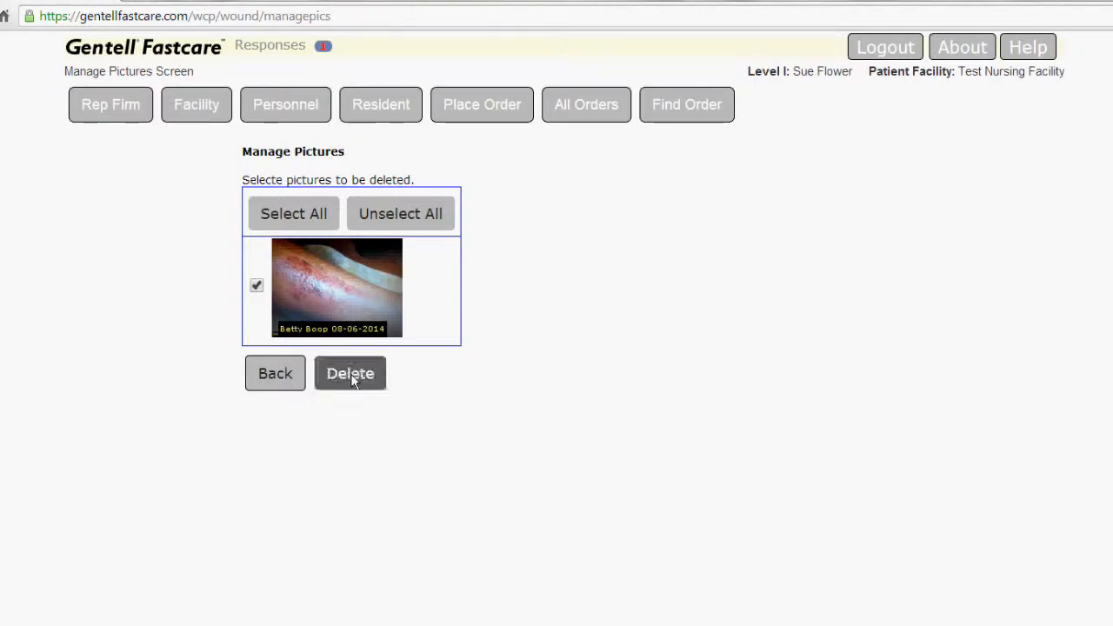
pyautogui.click(255, 285)
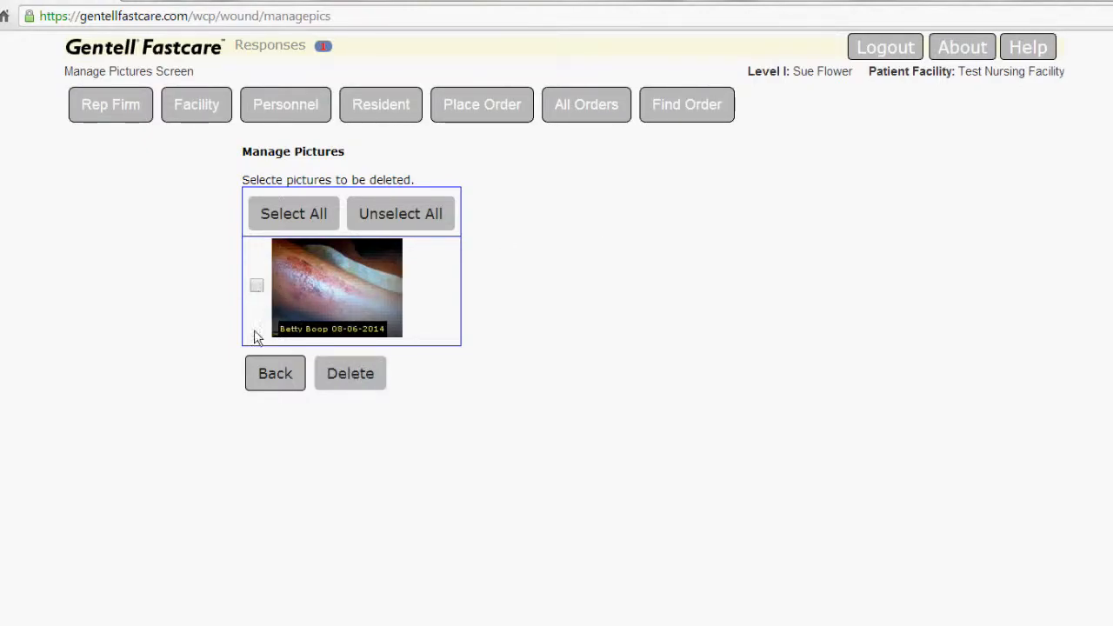
pyautogui.click(285, 377)
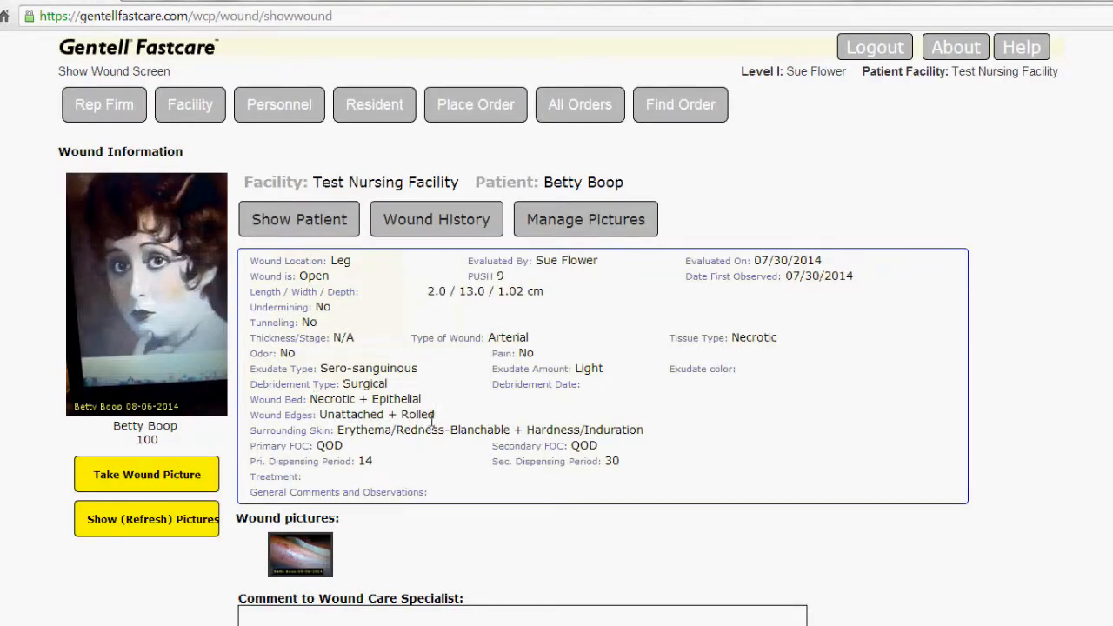